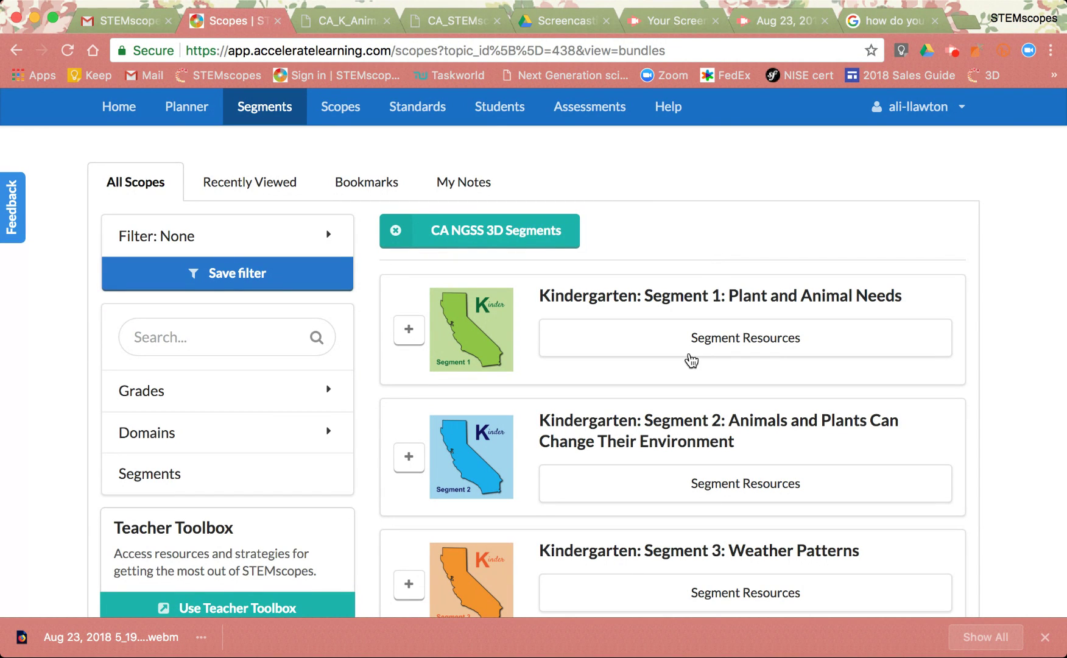
Open Segment Resources for Kindergarten Segment 1: Plant and Animal Needs
click(691, 342)
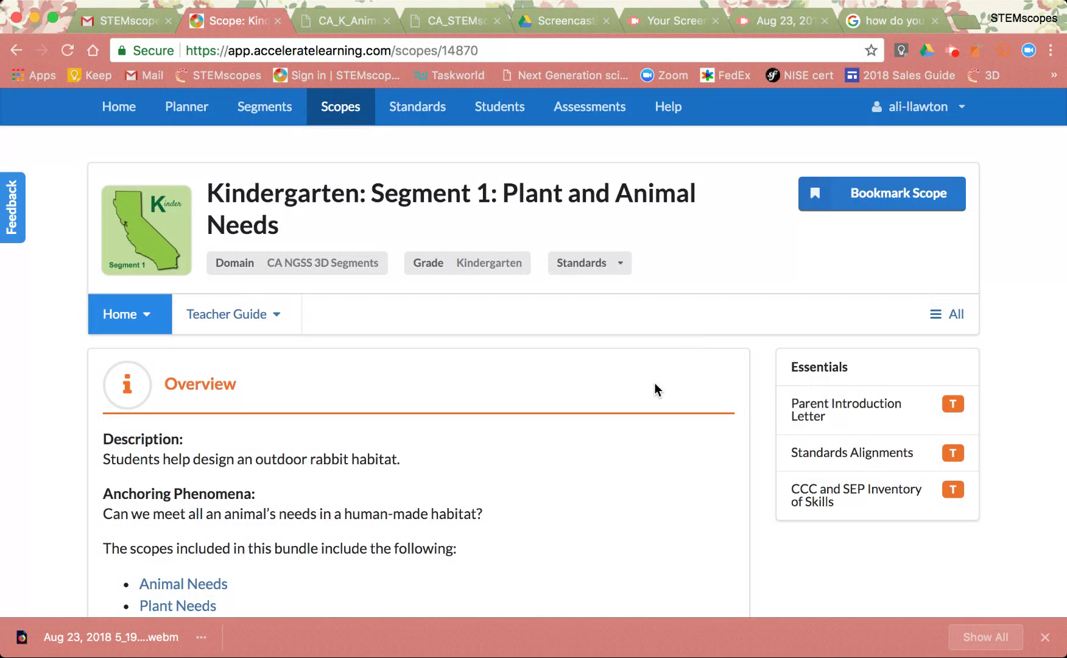
scroll(659, 392, down, 3)
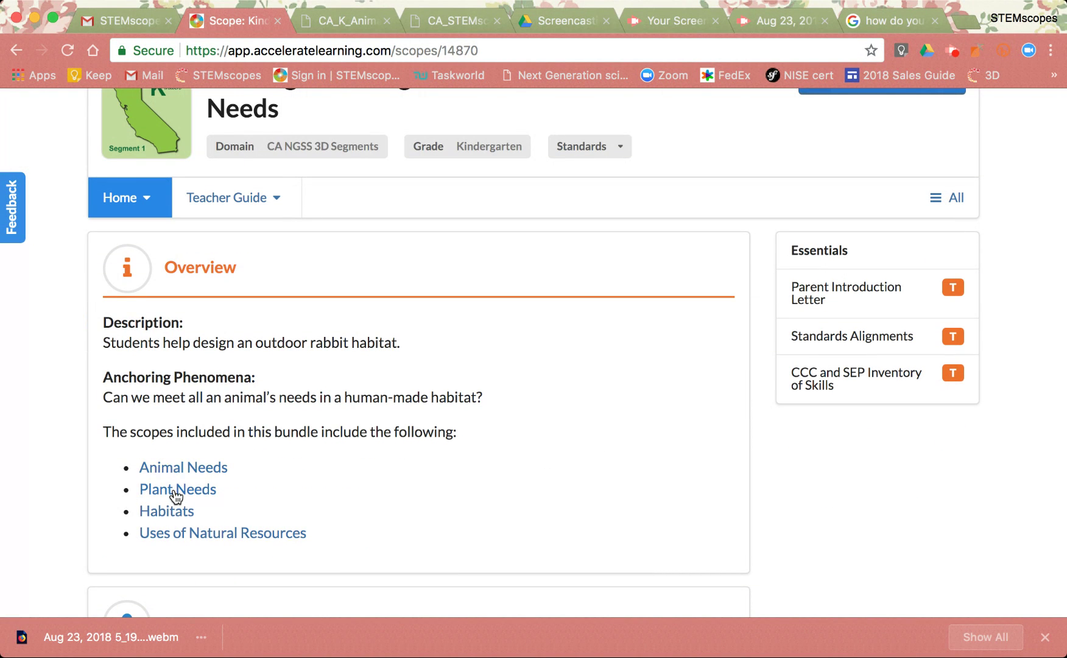
scroll(458, 385, up, 3)
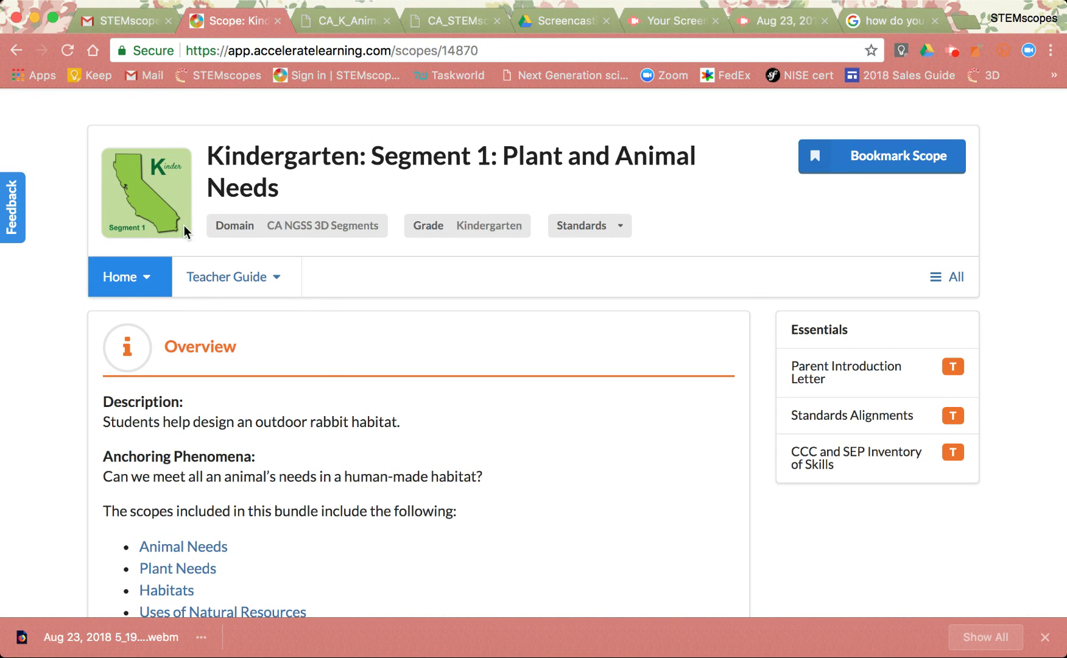
View the Parent Introduction Letter from the Home menu, then return to All Scopes
click(123, 279)
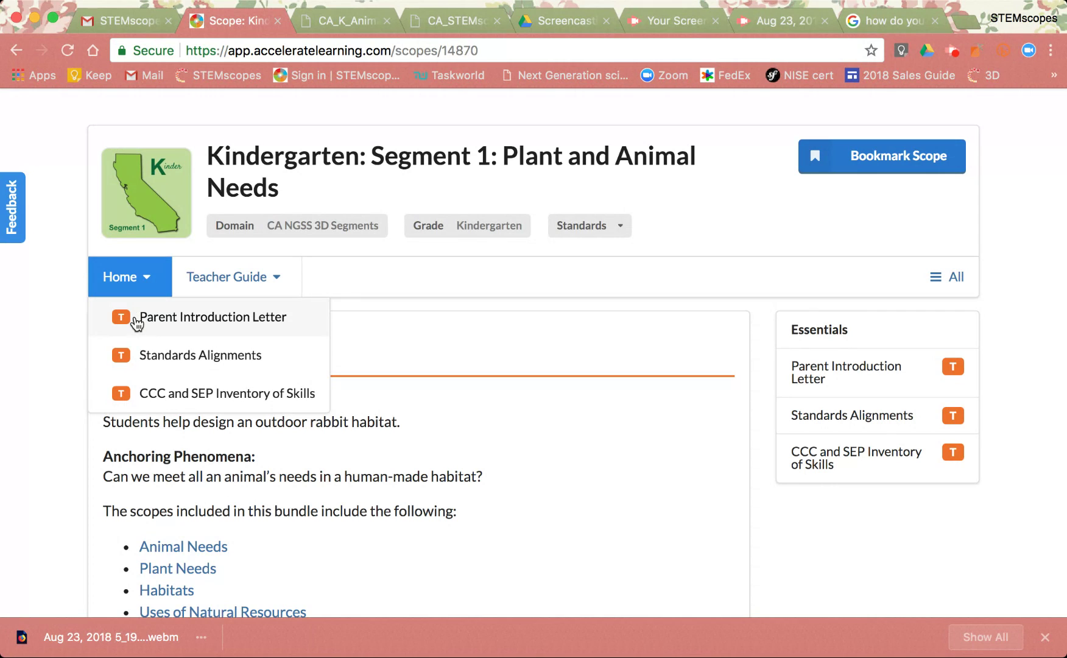
click(154, 320)
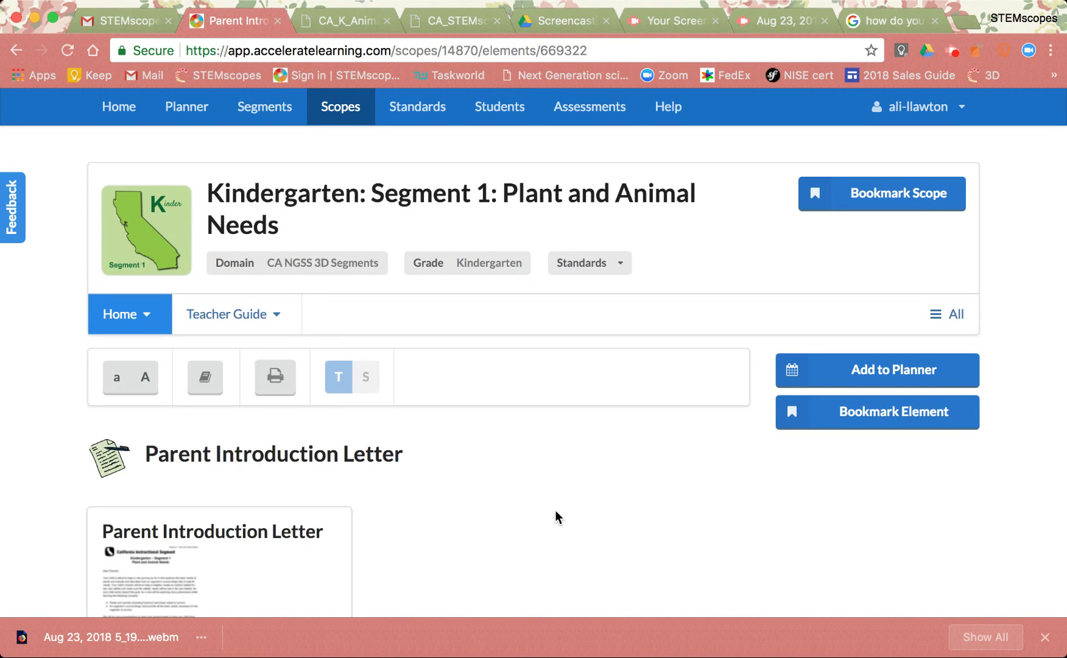
scroll(555, 510, down, 2)
scroll(556, 510, down, 1)
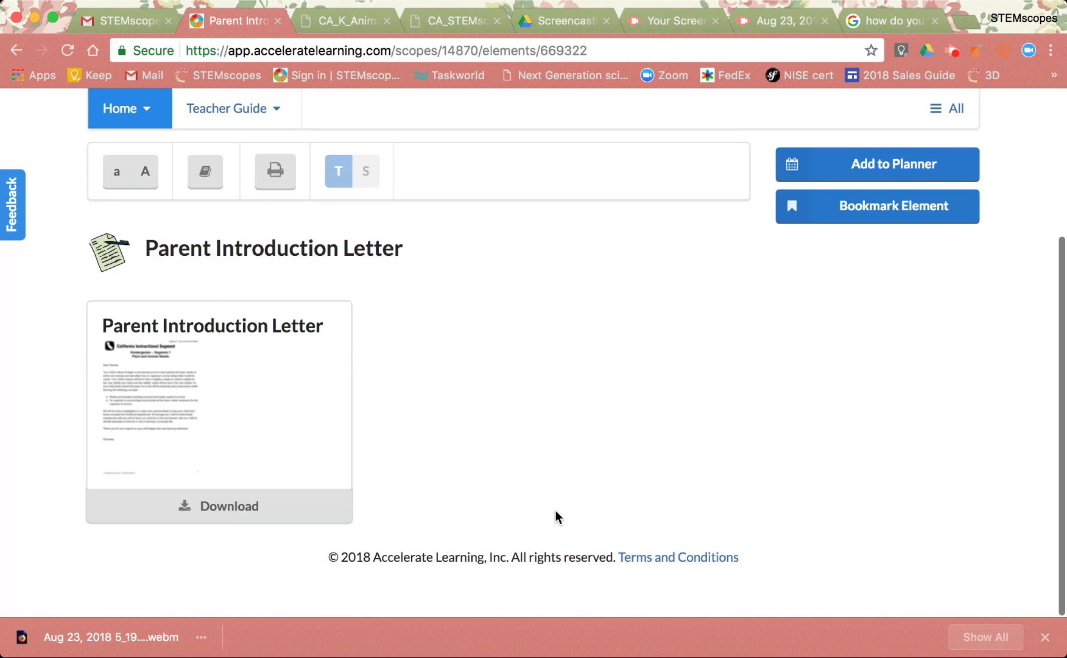
scroll(555, 510, up, 3)
scroll(556, 510, up, 2)
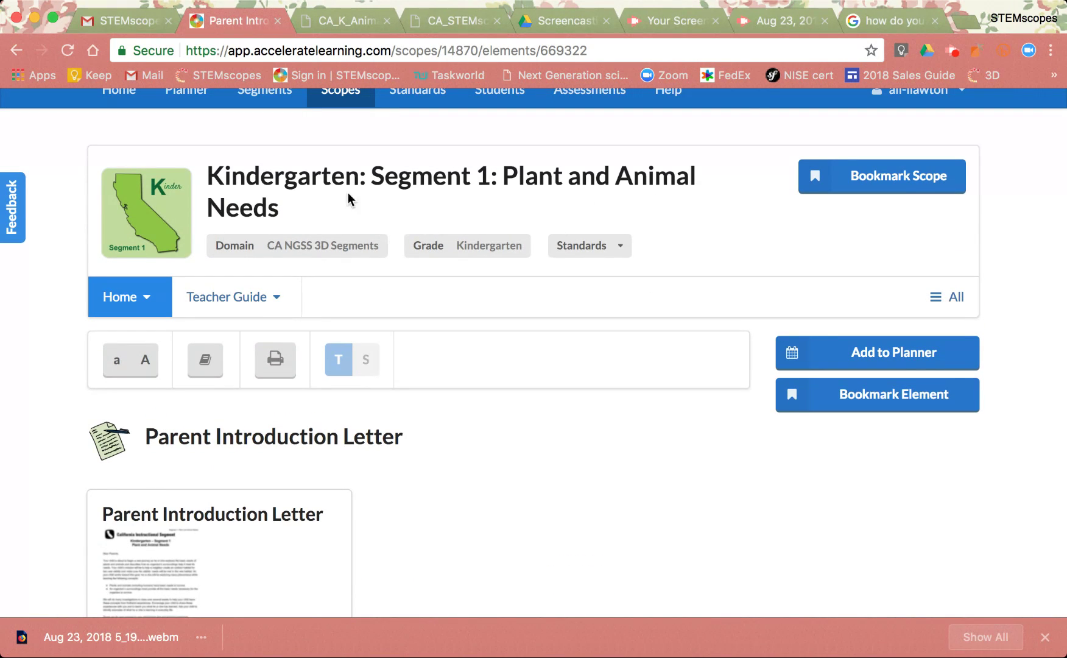
scroll(317, 198, up, 1)
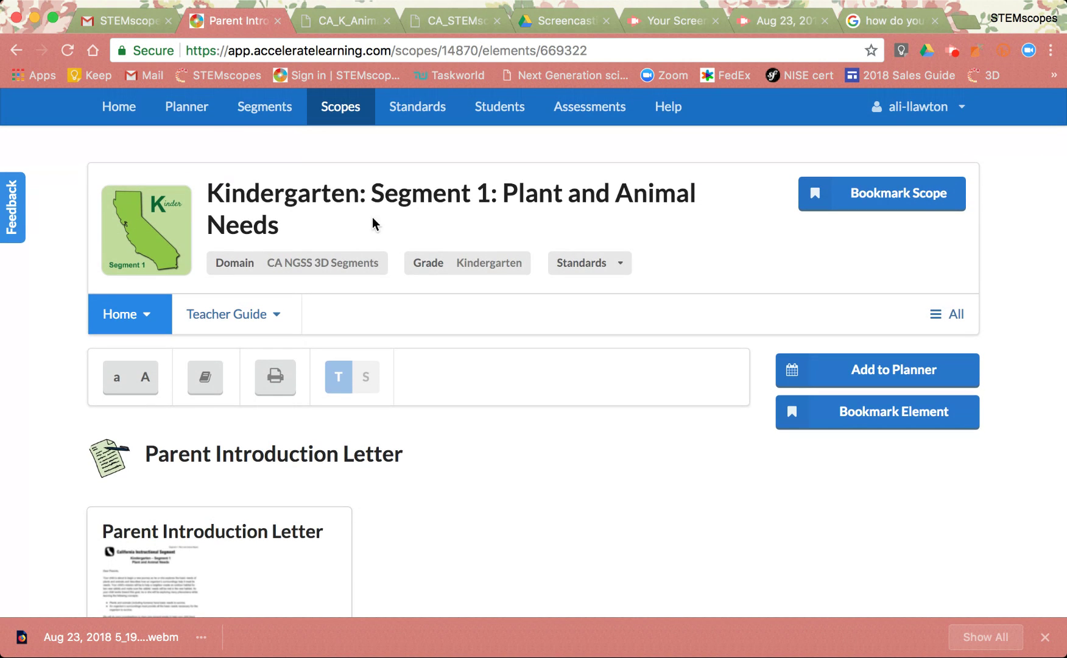
click(346, 119)
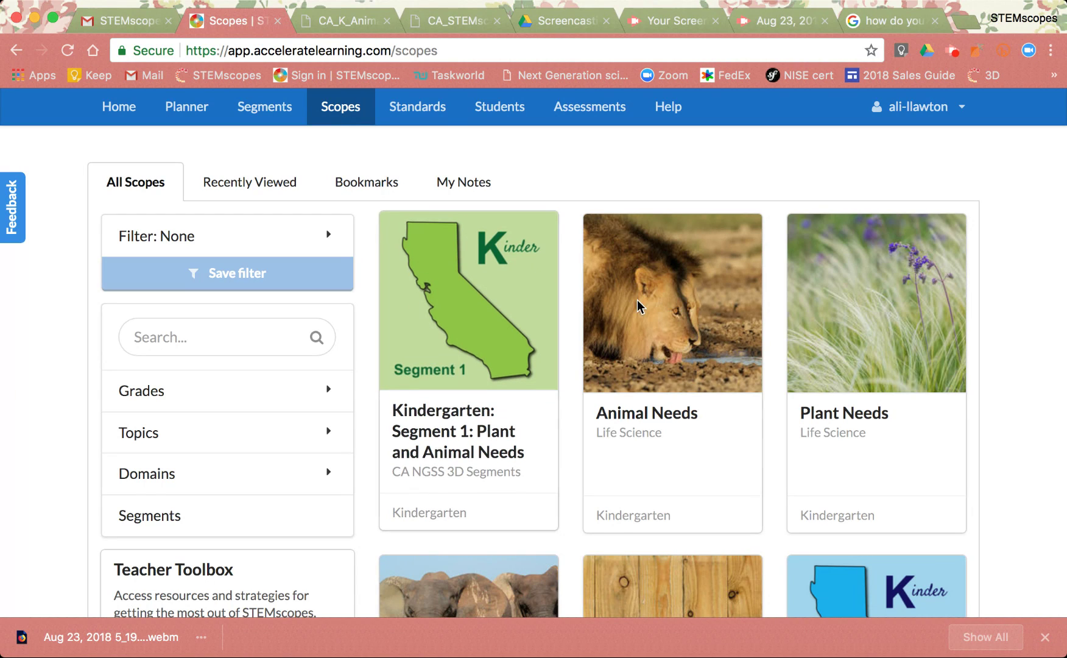
Open the Animal Needs scope and its Explain STEMscopedia reading
click(660, 339)
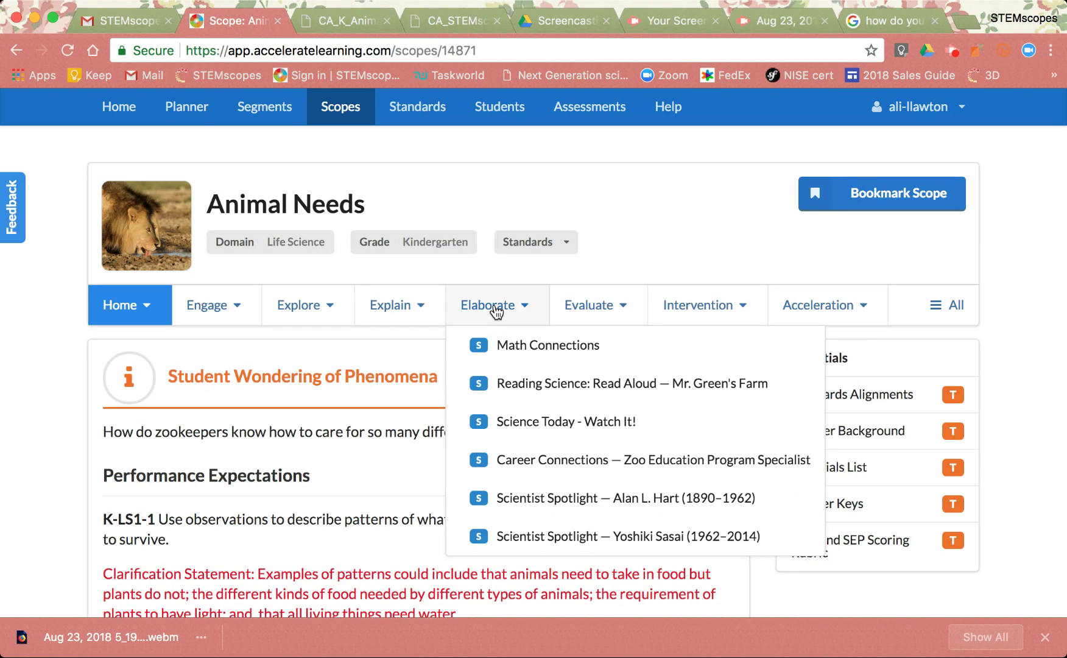
mouse_move(399, 305)
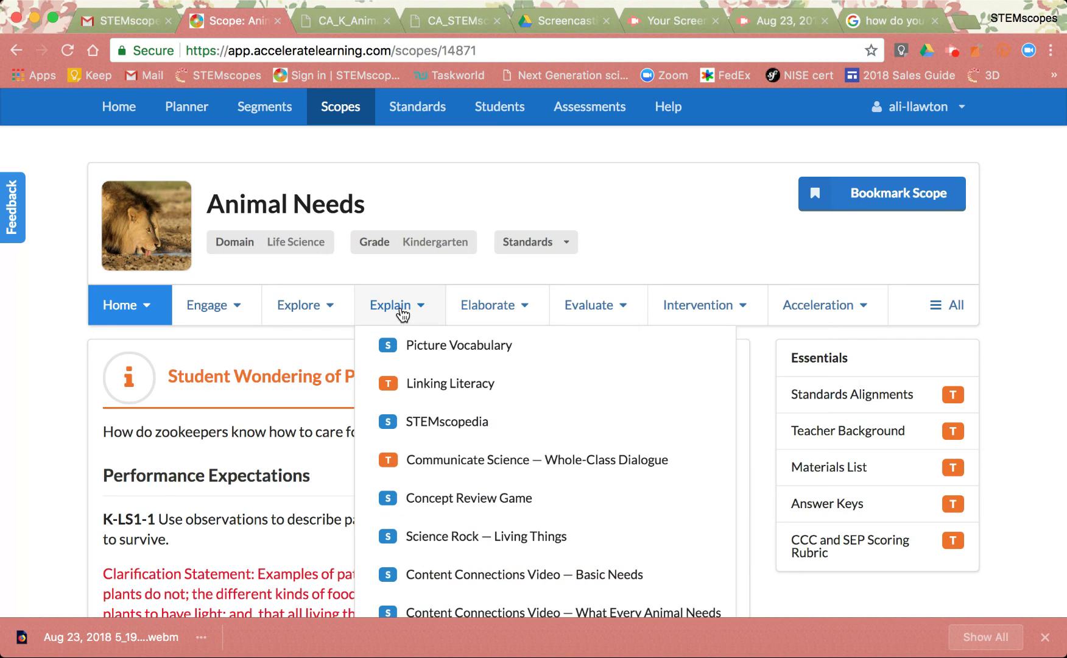
click(422, 429)
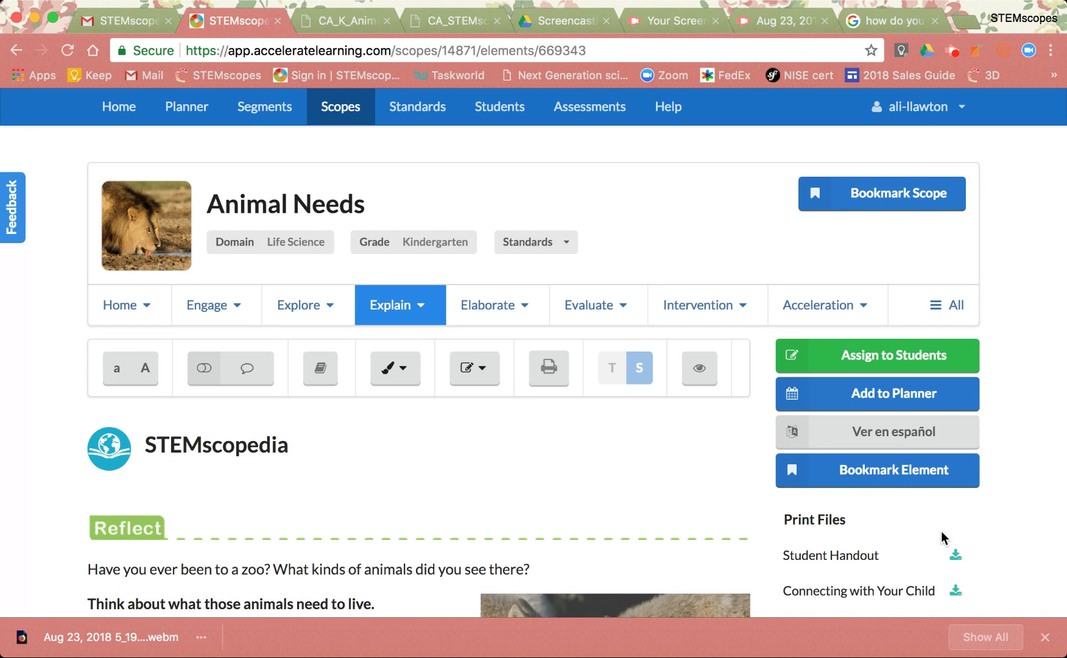
scroll(944, 538, down, 1)
scroll(945, 537, down, 1)
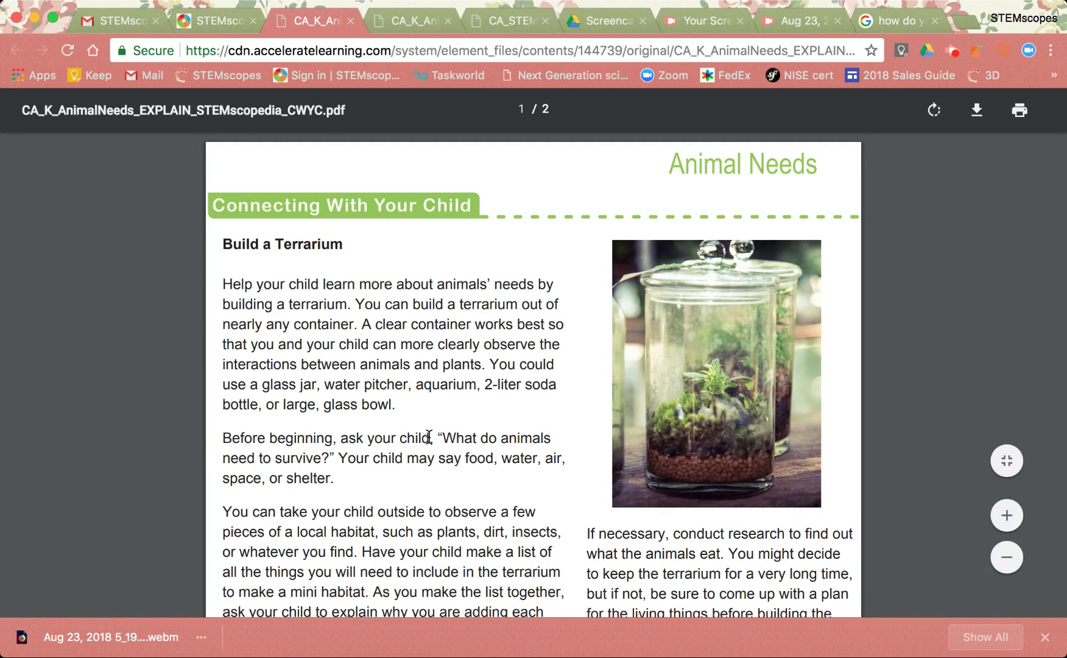
scroll(429, 436, down, 5)
scroll(429, 437, down, 5)
scroll(428, 436, down, 5)
scroll(429, 436, down, 5)
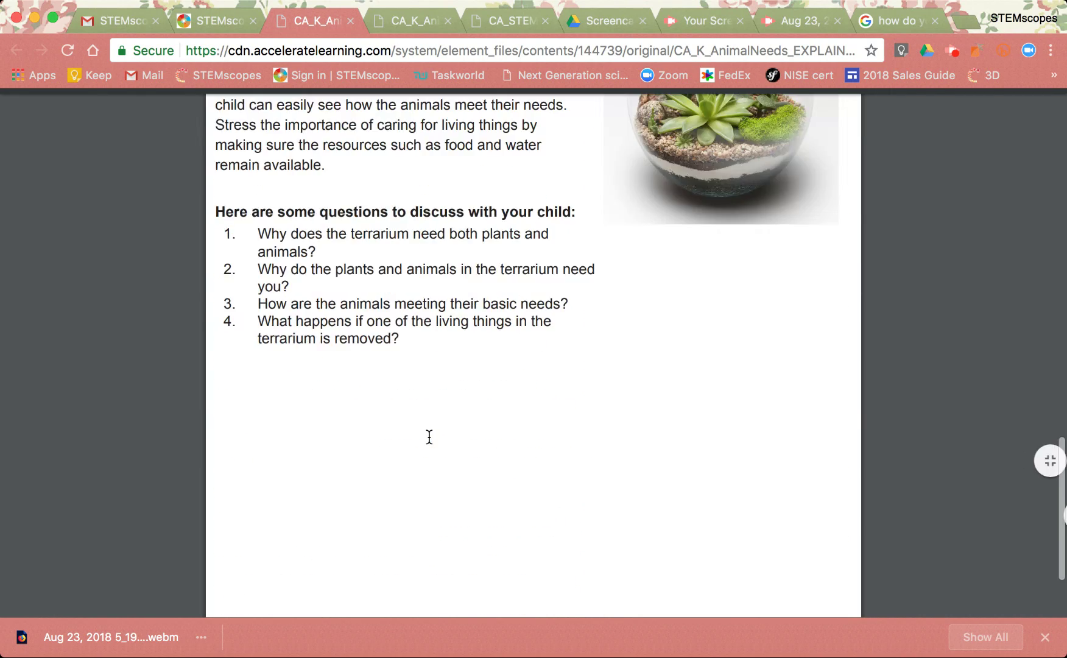
scroll(428, 437, down, 3)
scroll(428, 436, up, 3)
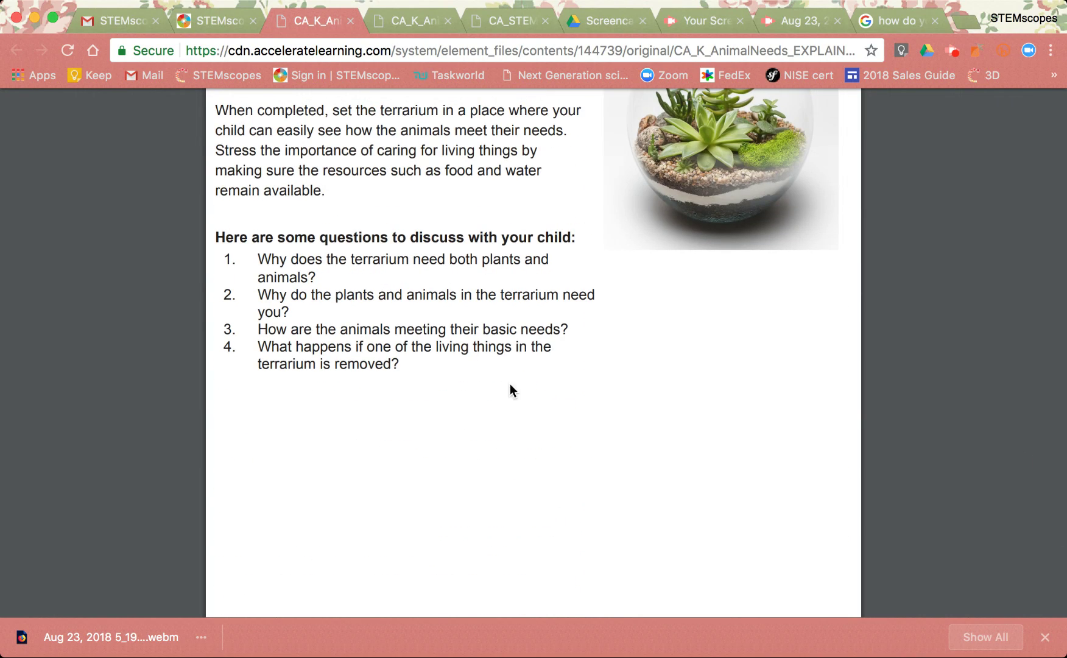
scroll(429, 279, up, 5)
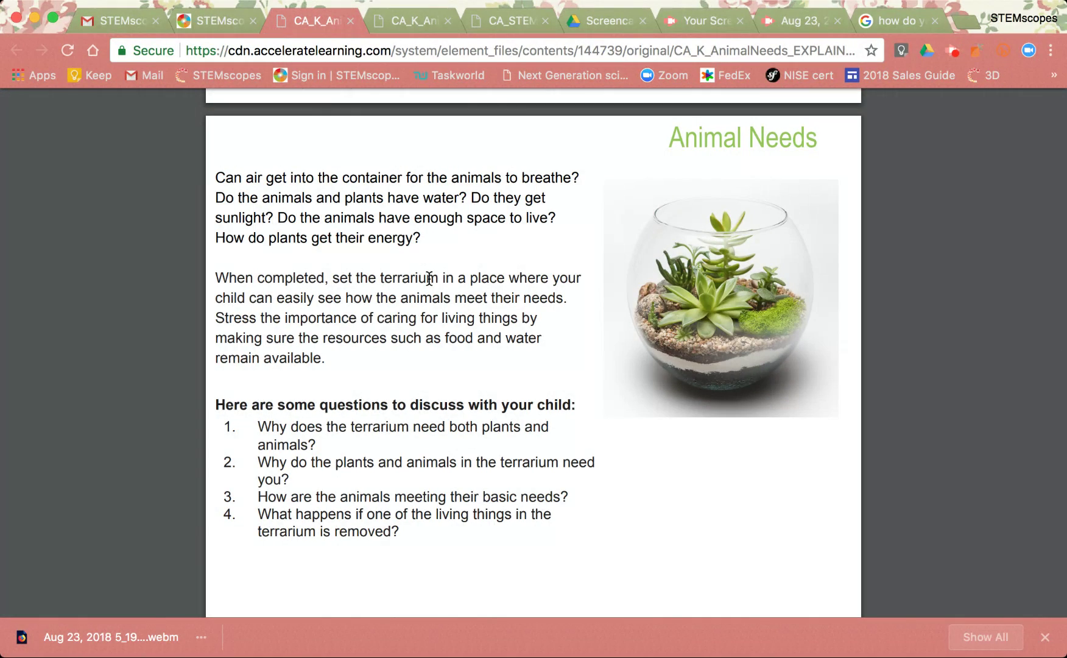
scroll(388, 266, up, 1)
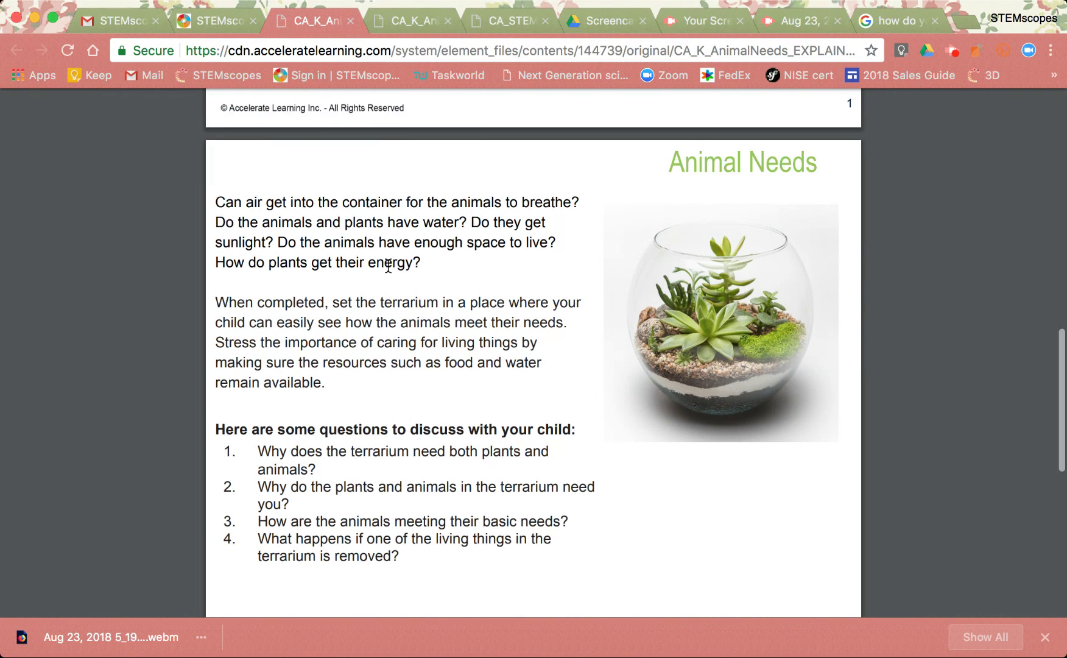
scroll(387, 266, up, 10)
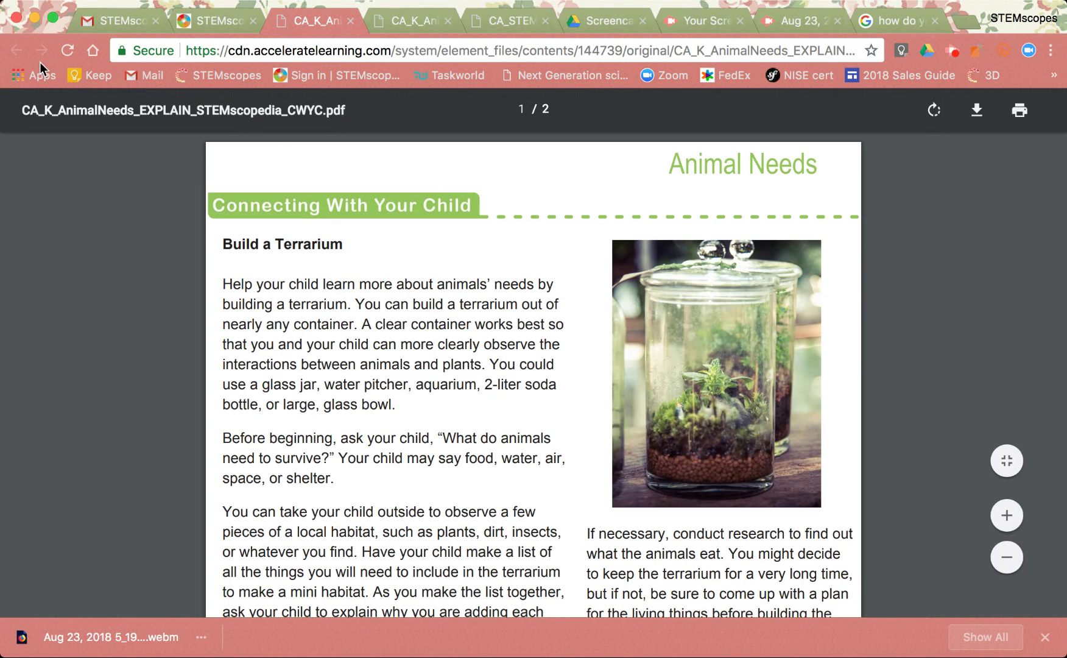
Return from the Build a Terrarium PDF to the STEMscopedia page, dismissing the comment menu
click(216, 22)
click(473, 278)
scroll(512, 332, up, 3)
click(512, 250)
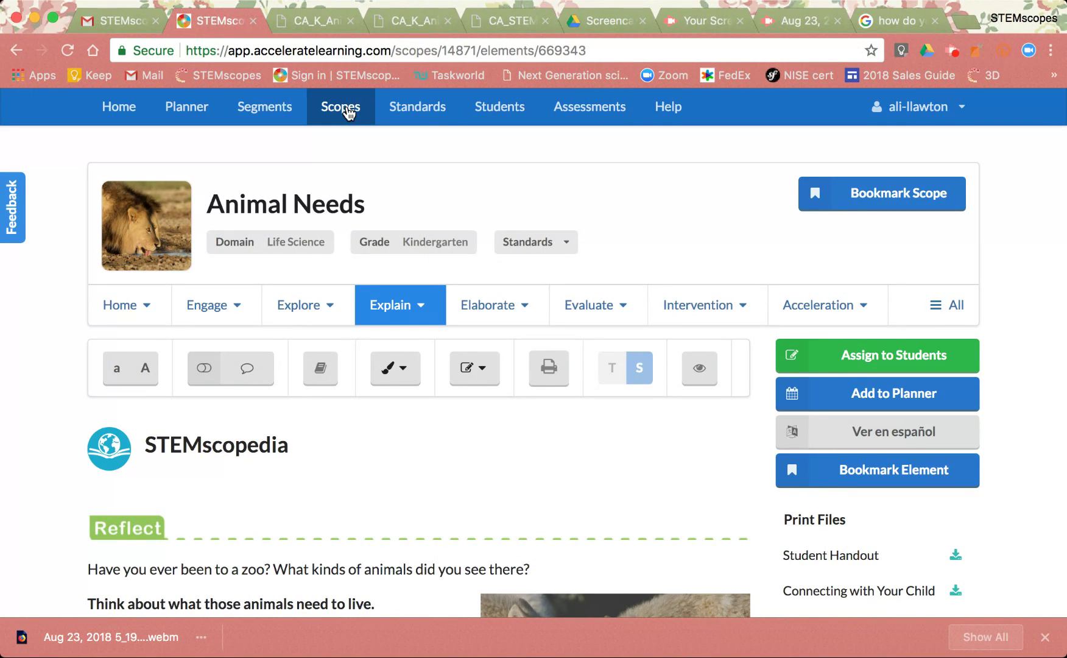
Navigate from Scopes through Teacher Toolbox: Elementary and 3D Supports to Parent Resources
click(350, 112)
scroll(188, 367, down, 5)
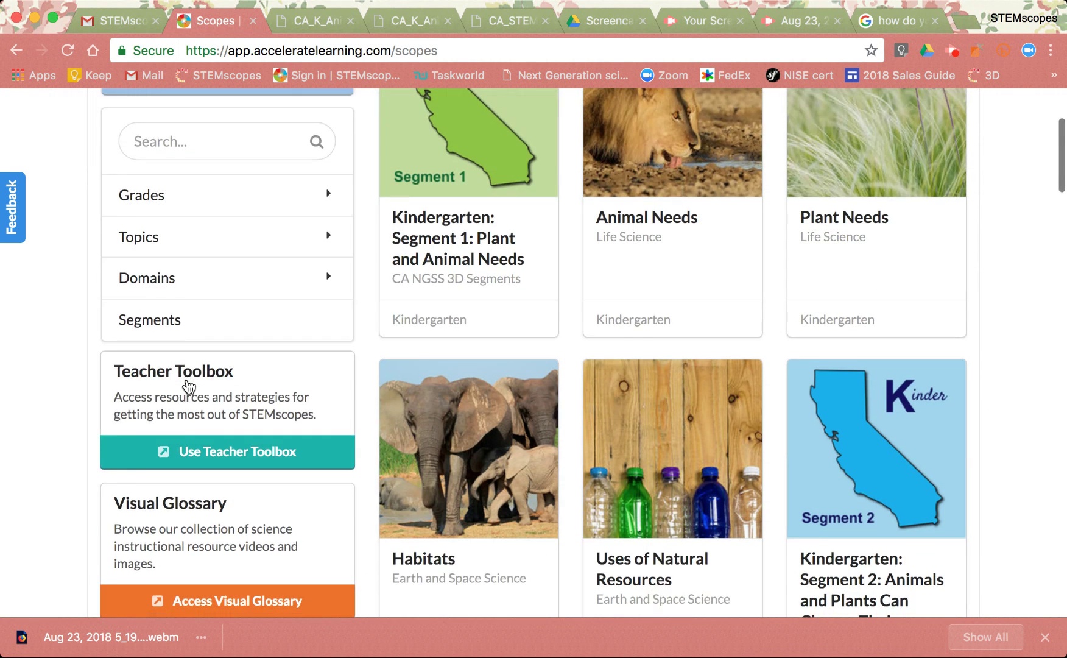
click(178, 297)
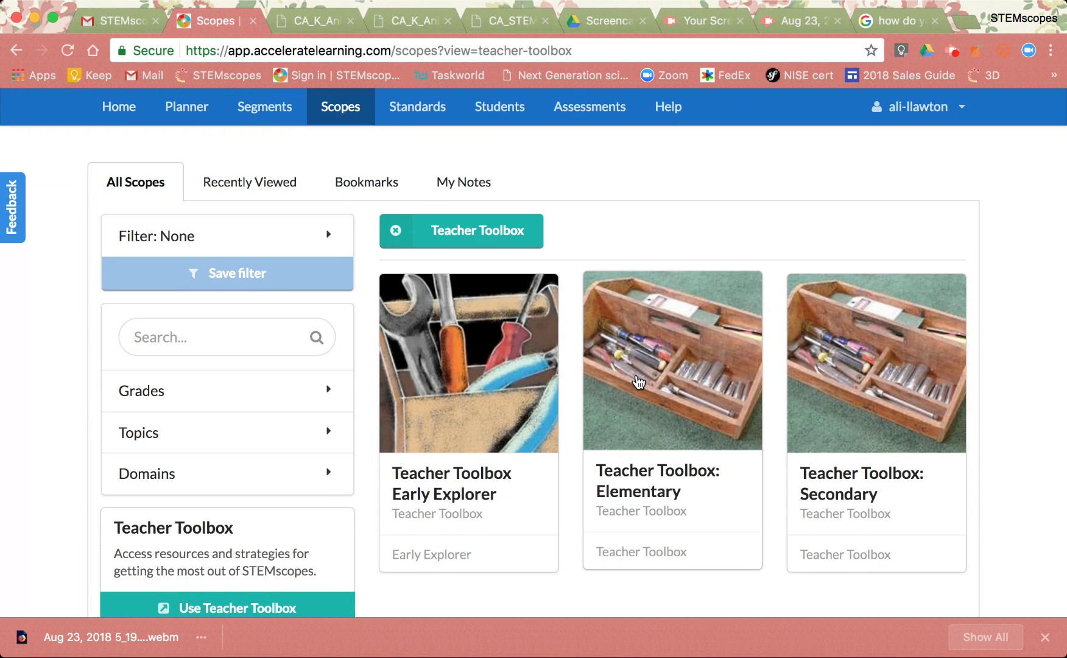
click(638, 382)
click(550, 305)
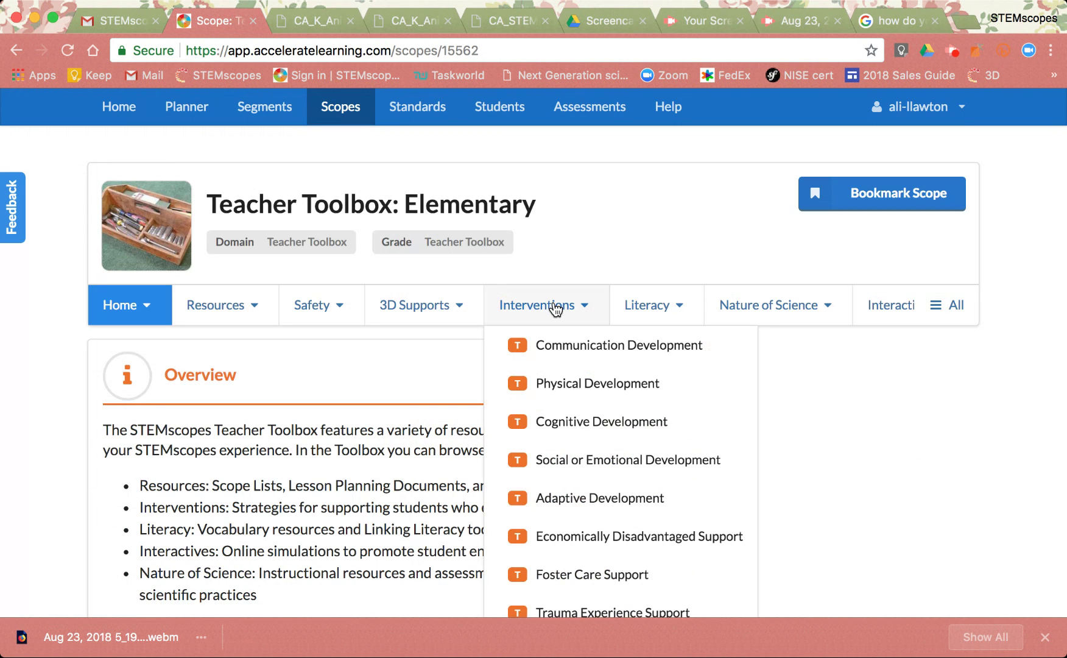
mouse_move(421, 305)
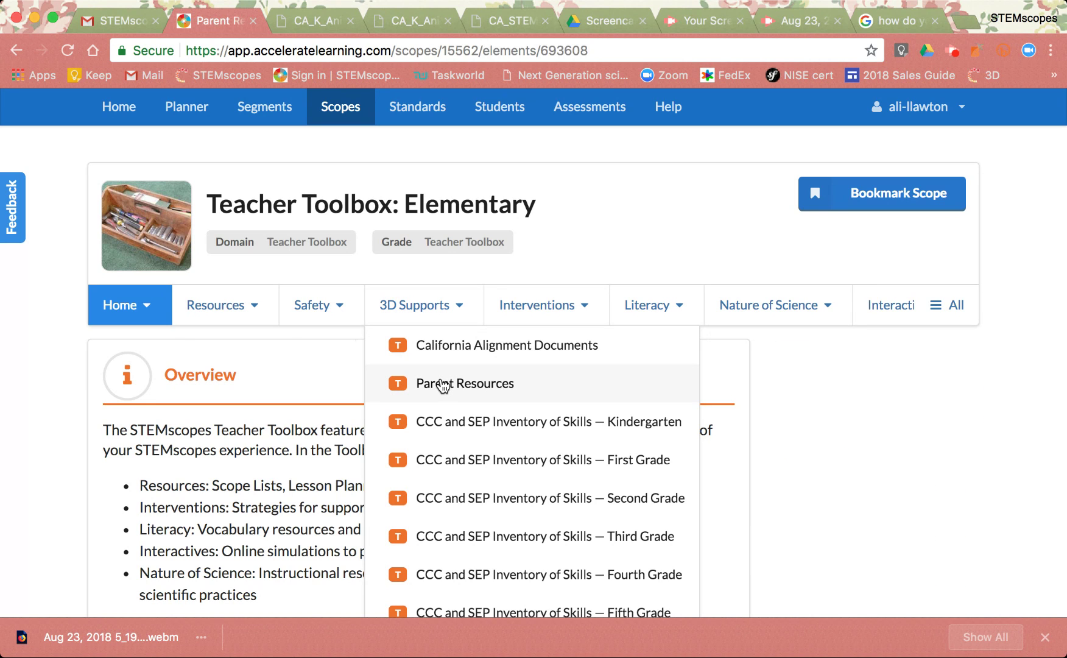
click(443, 385)
scroll(335, 469, down, 3)
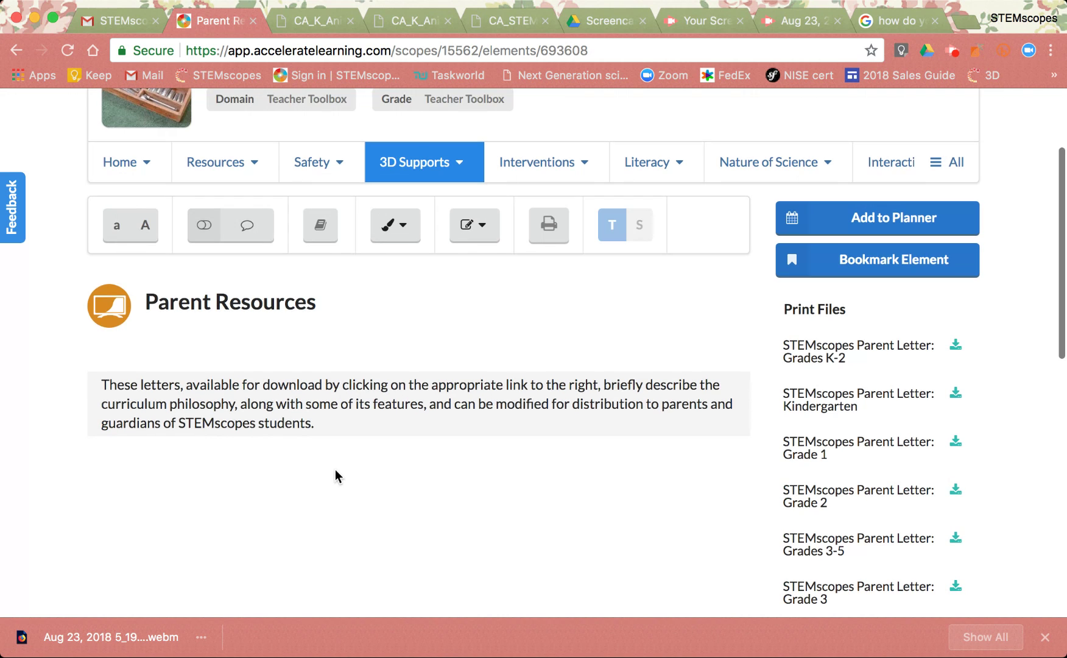
scroll(335, 469, down, 3)
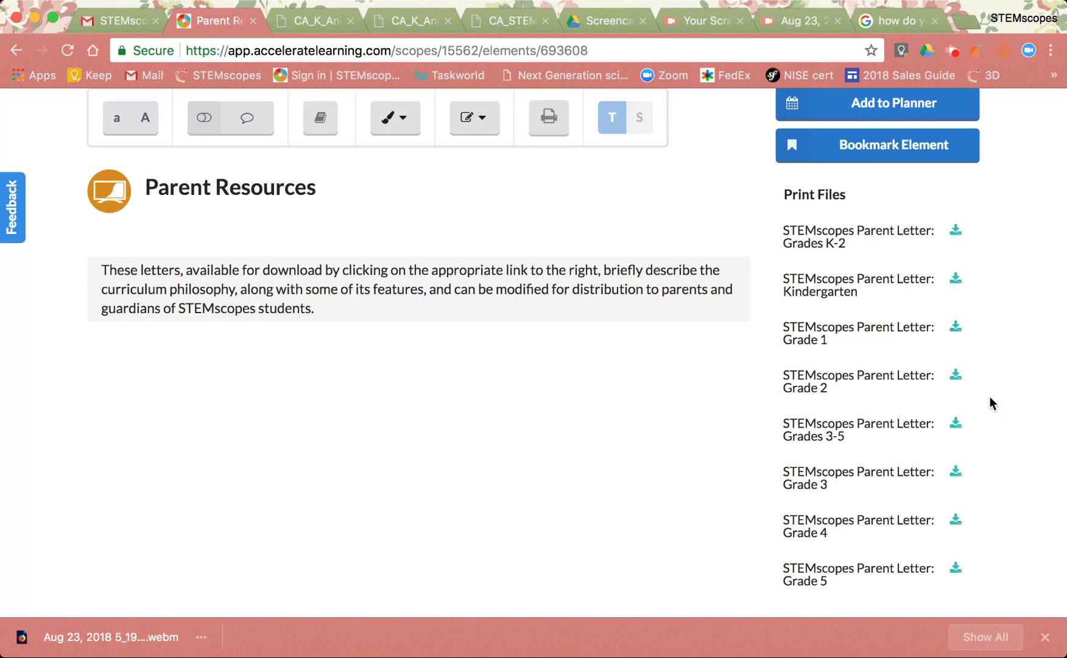
Open the STEMscopes Parent Letter: Kindergarten PDF from Print Files
click(846, 283)
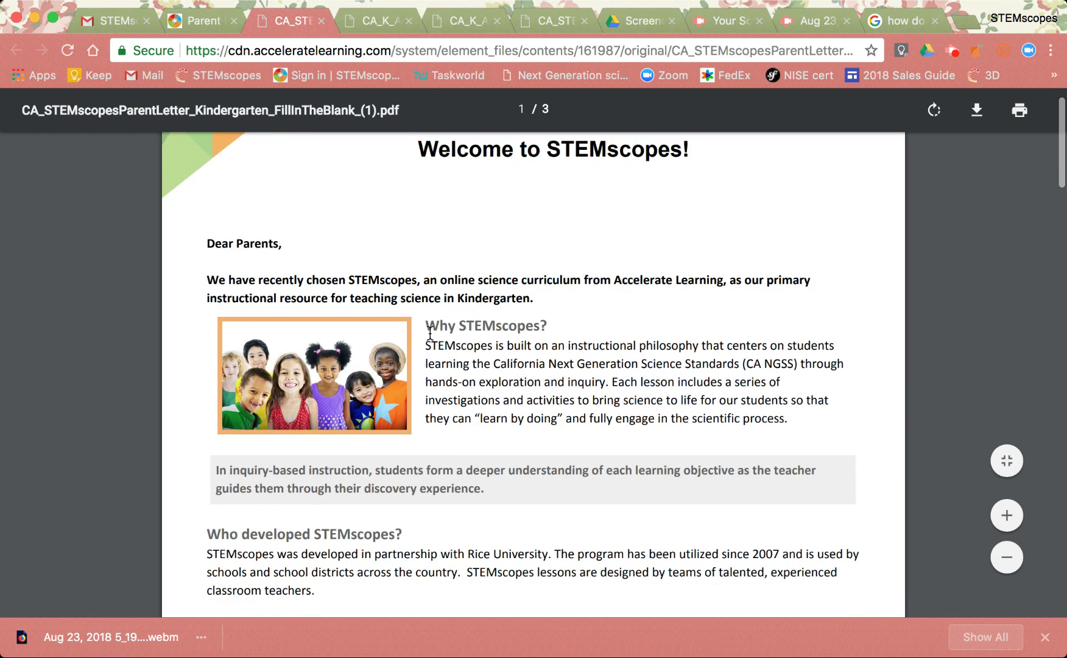
scroll(515, 410, down, 3)
scroll(515, 258, down, 2)
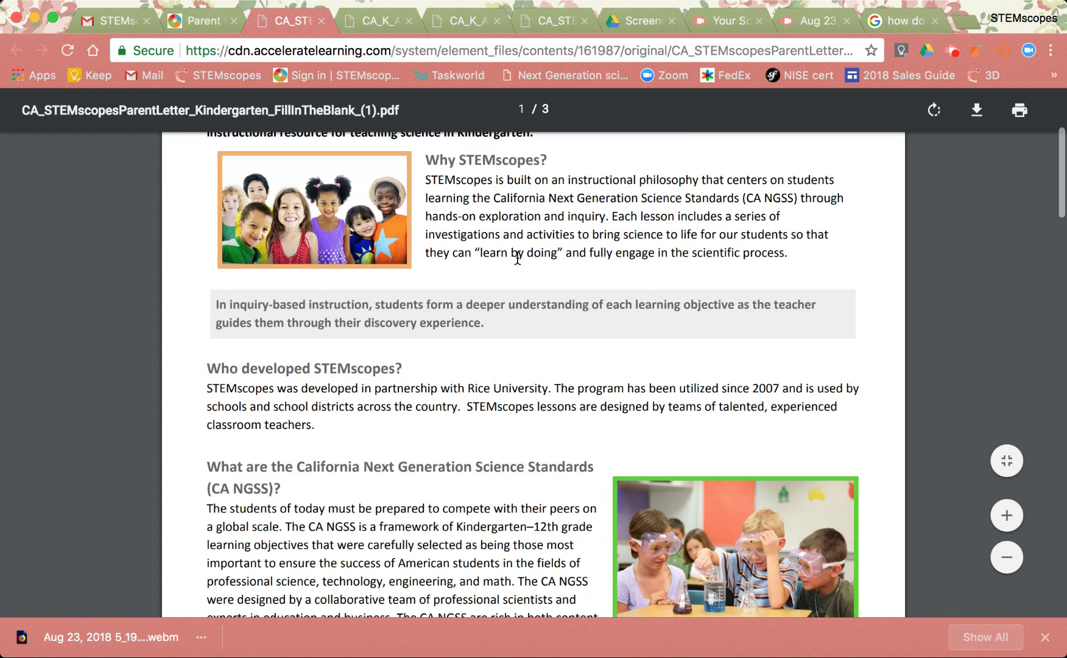
scroll(515, 258, down, 1)
scroll(438, 350, down, 4)
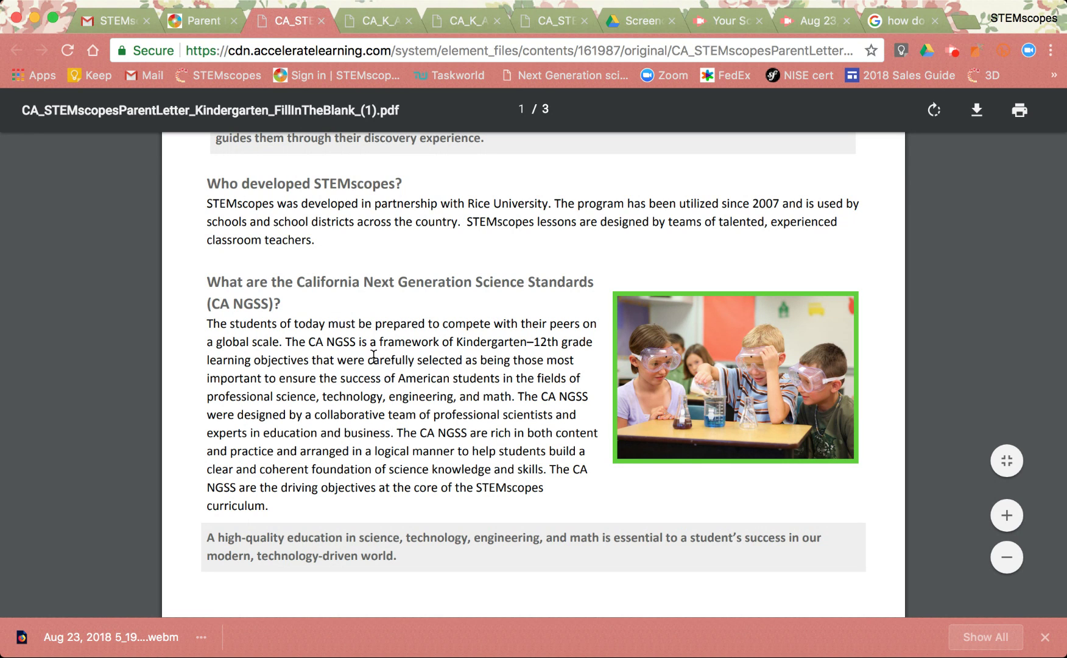
scroll(373, 355, down, 5)
scroll(374, 356, down, 5)
scroll(373, 356, down, 4)
scroll(374, 355, down, 2)
scroll(373, 356, down, 5)
scroll(373, 356, down, 8)
scroll(374, 355, down, 4)
scroll(374, 356, up, 3)
scroll(373, 355, up, 8)
scroll(373, 356, up, 8)
scroll(374, 356, up, 2)
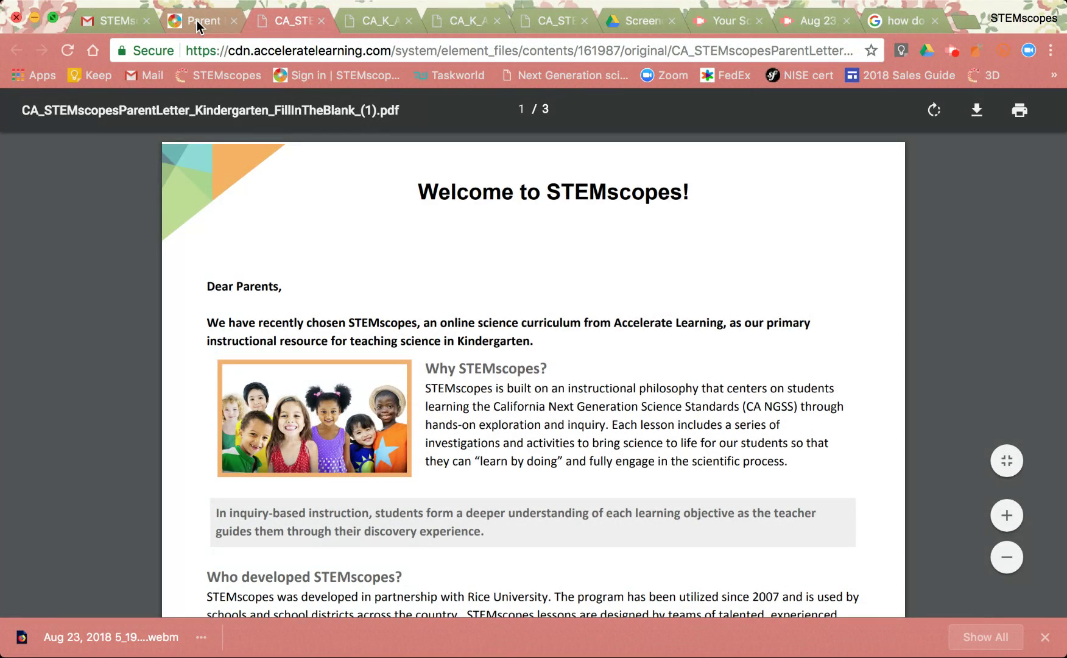
click(196, 20)
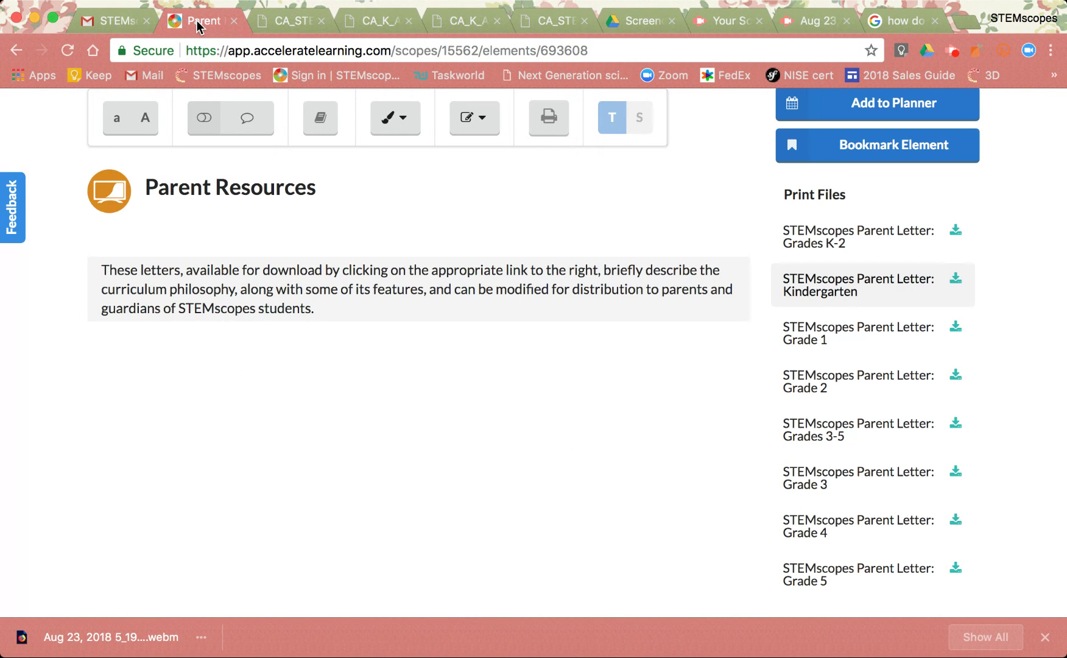
scroll(658, 476, down, 5)
scroll(658, 476, down, 3)
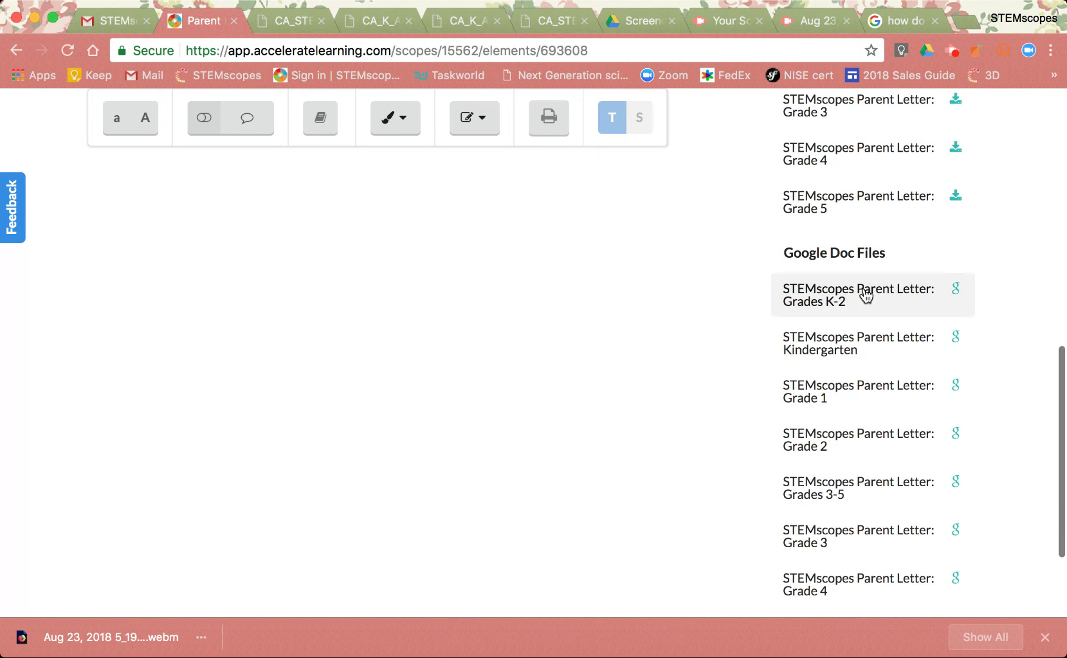
scroll(866, 296, up, 5)
scroll(750, 275, up, 5)
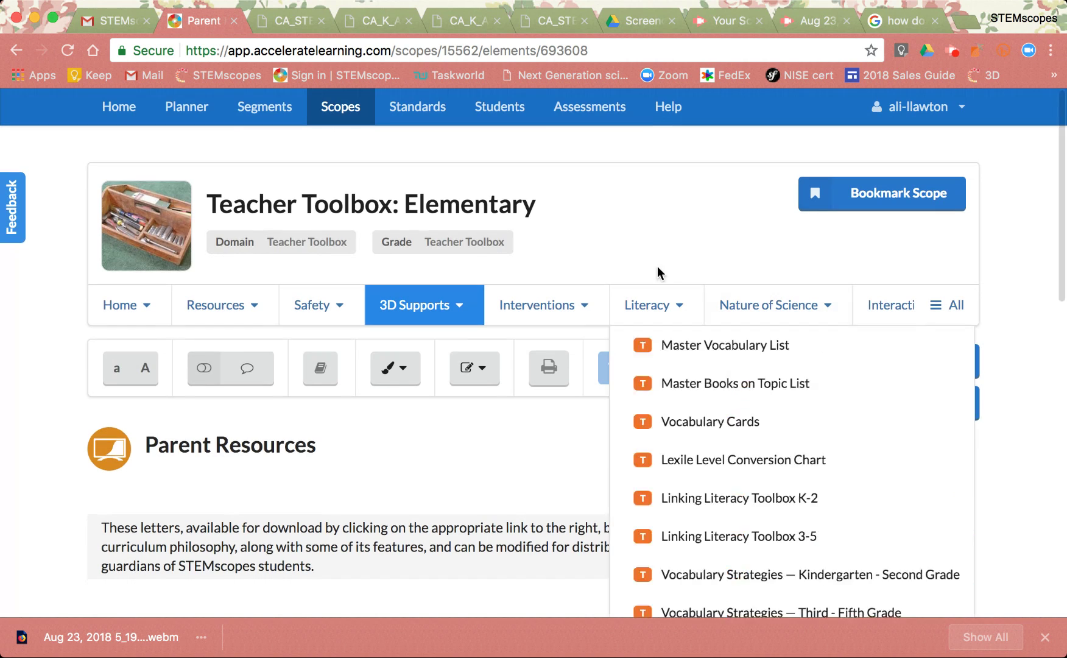